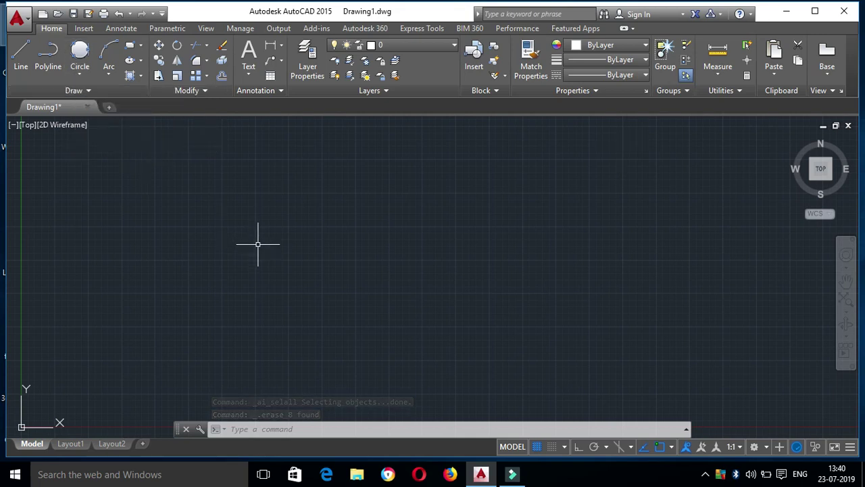
# Start a circle with the C alias, then cancel it.
pyautogui.write('c')
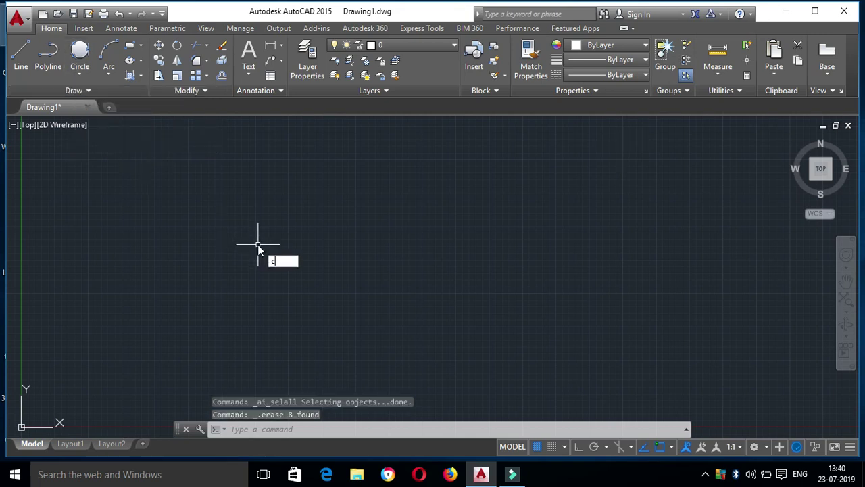
pyautogui.press('Return')
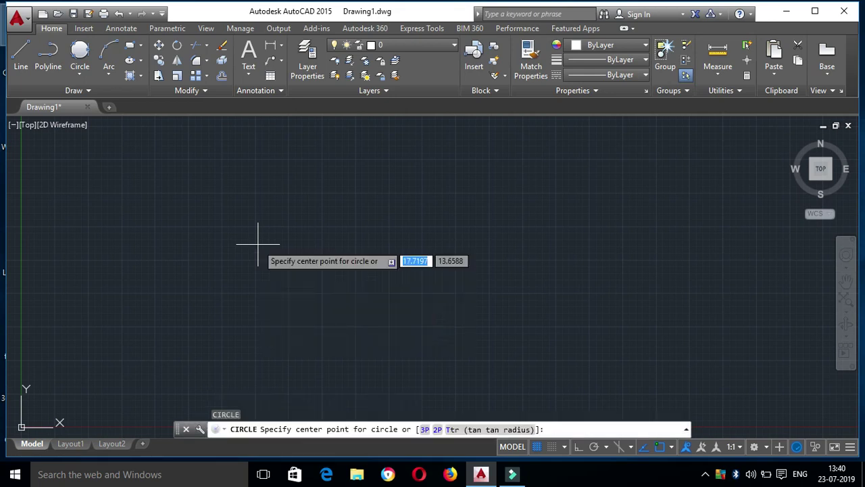
pyautogui.press('Escape')
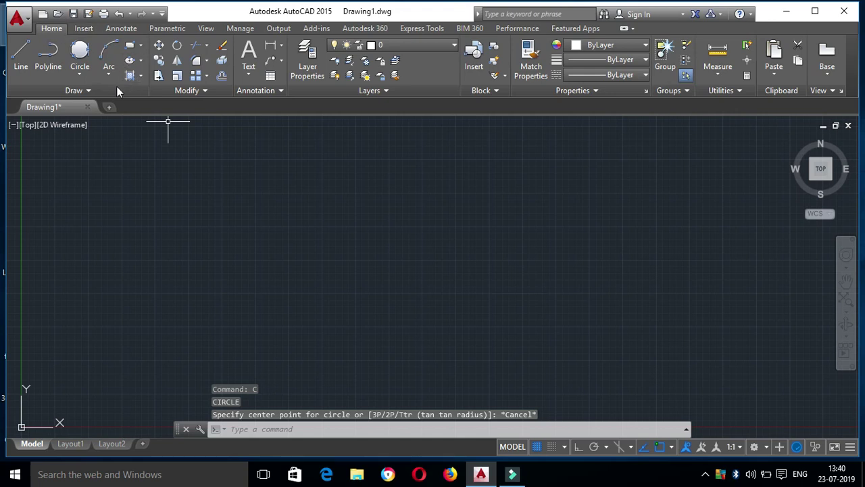
# Review the Circle drop-down methods and start a Center, Radius circle.
pyautogui.click(91, 69)
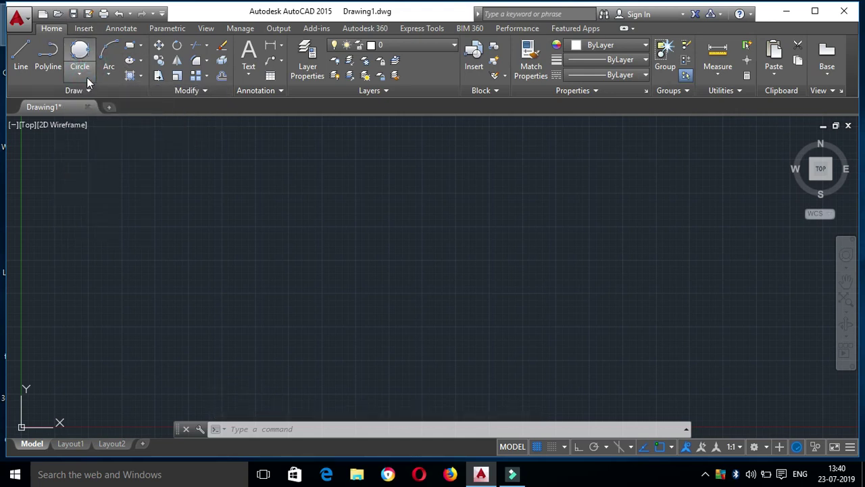
pyautogui.click(86, 74)
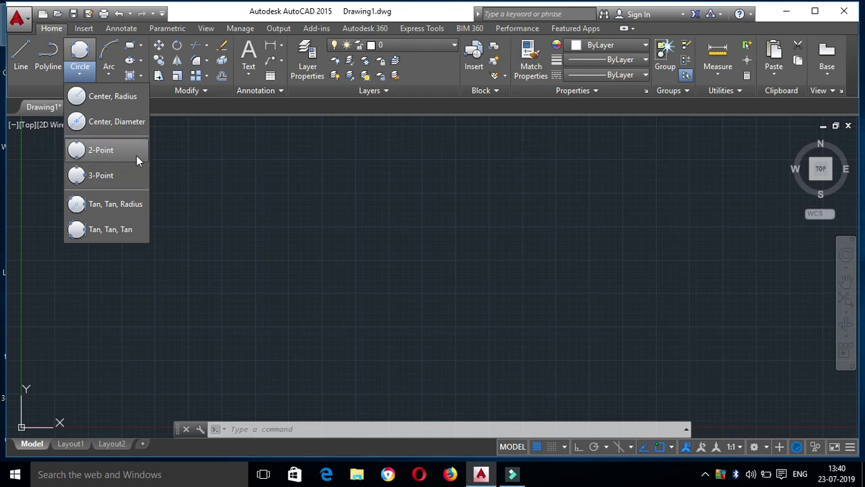
pyautogui.click(180, 193)
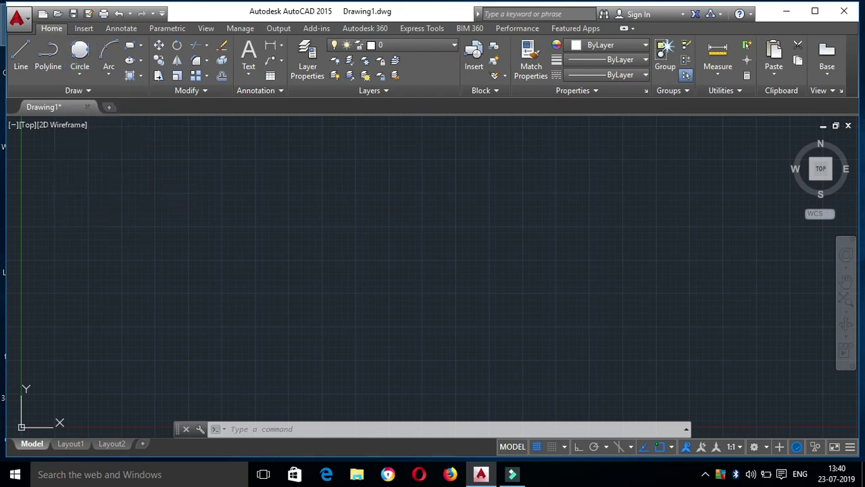
pyautogui.click(81, 72)
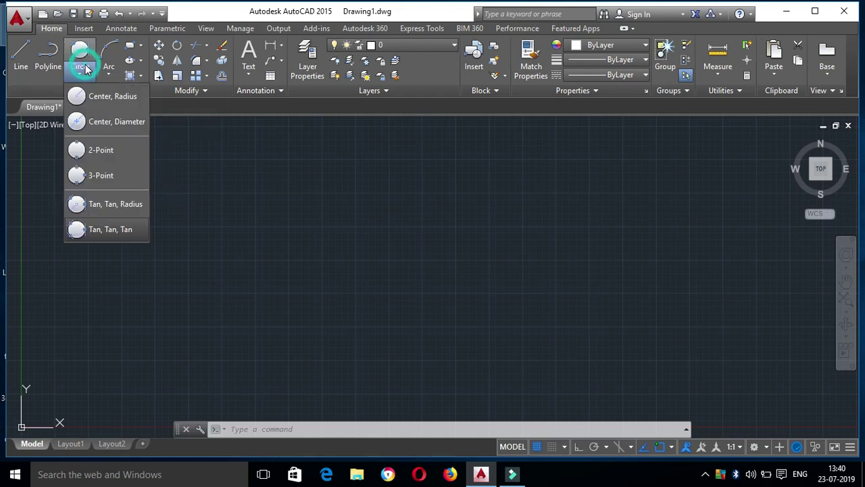
pyautogui.click(86, 100)
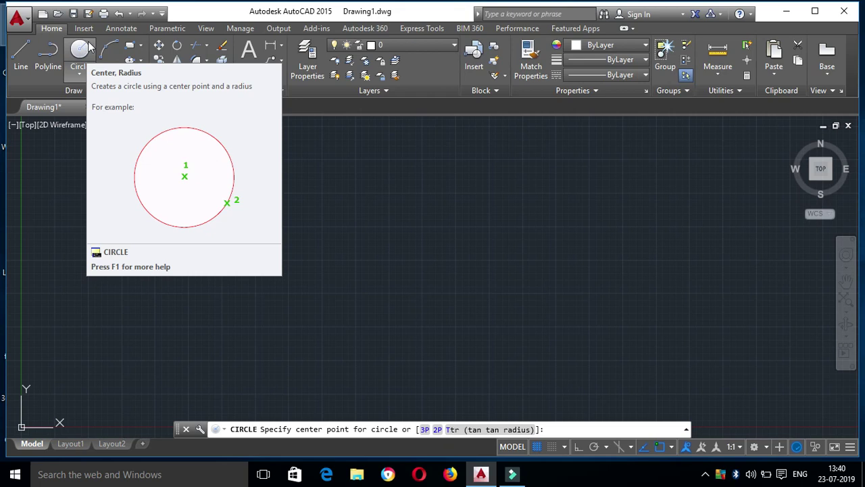
# Try Center, Diameter and Tan, Tan, Radius, then settle back on Center, Radius.
pyautogui.click(80, 73)
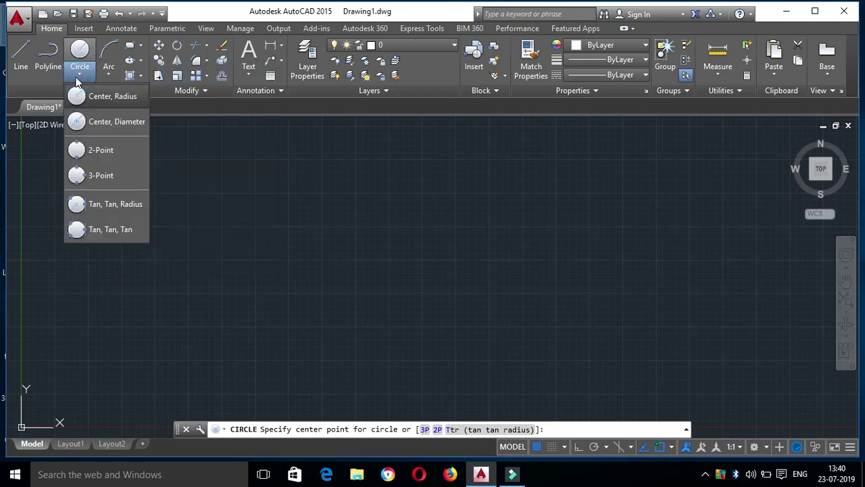
pyautogui.click(94, 120)
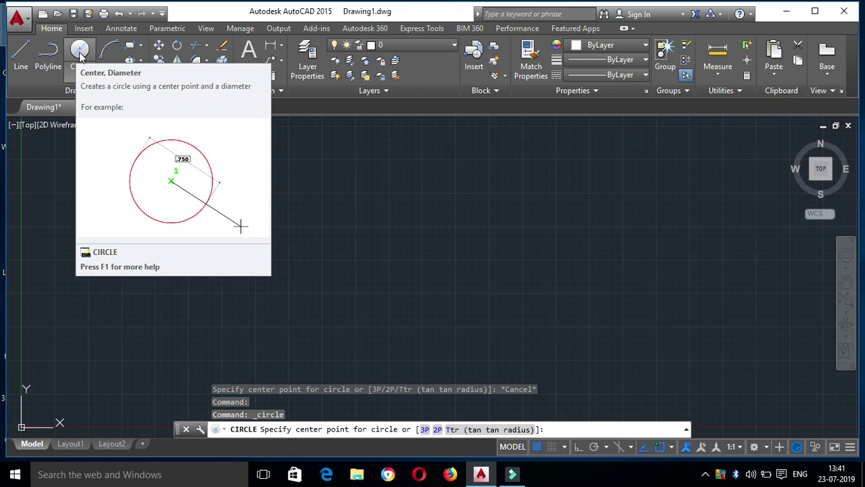
pyautogui.click(73, 72)
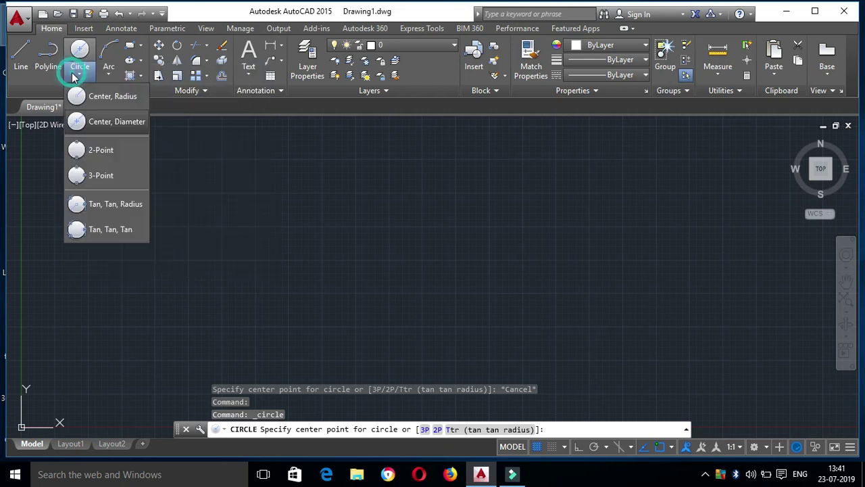
pyautogui.click(92, 205)
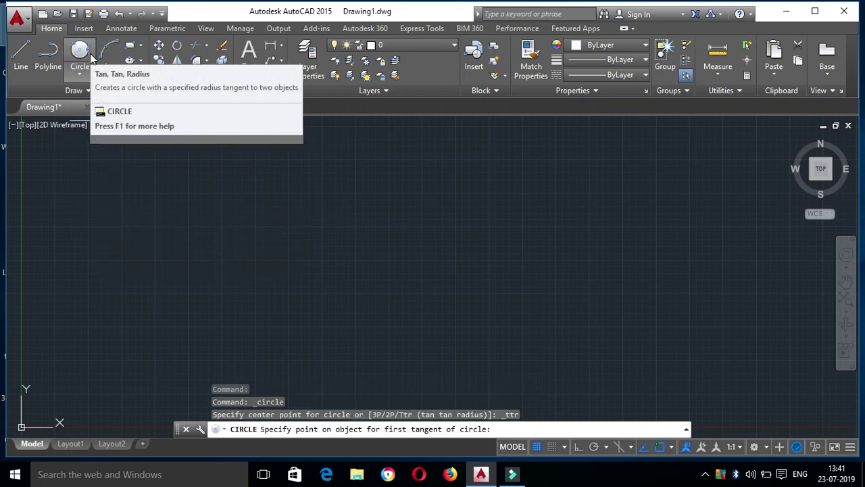
pyautogui.click(77, 72)
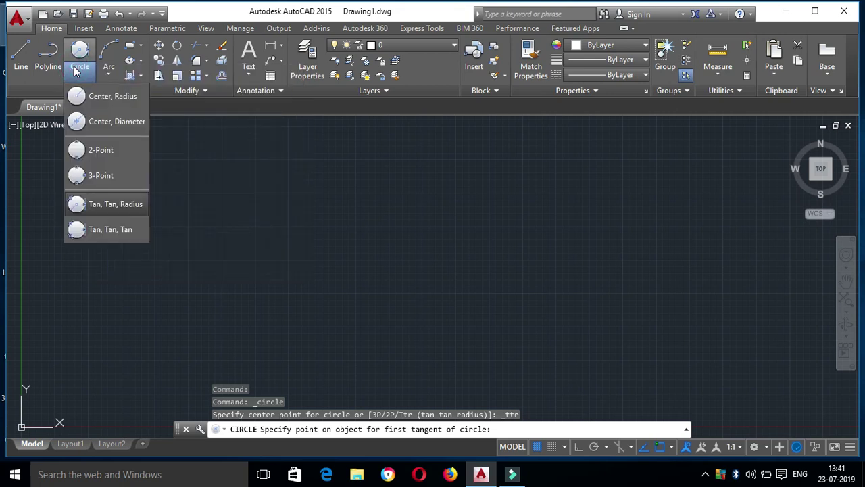
pyautogui.click(89, 98)
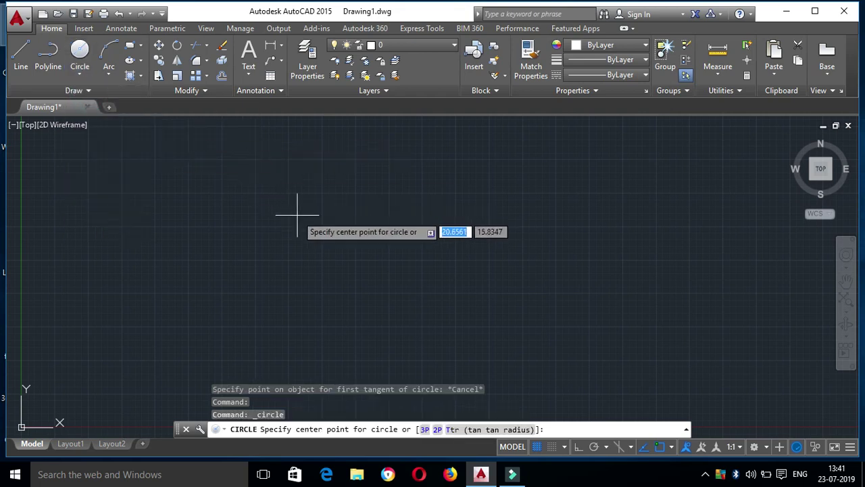
# Place a radius-10 circle just left of the canvas middle.
pyautogui.click(323, 248)
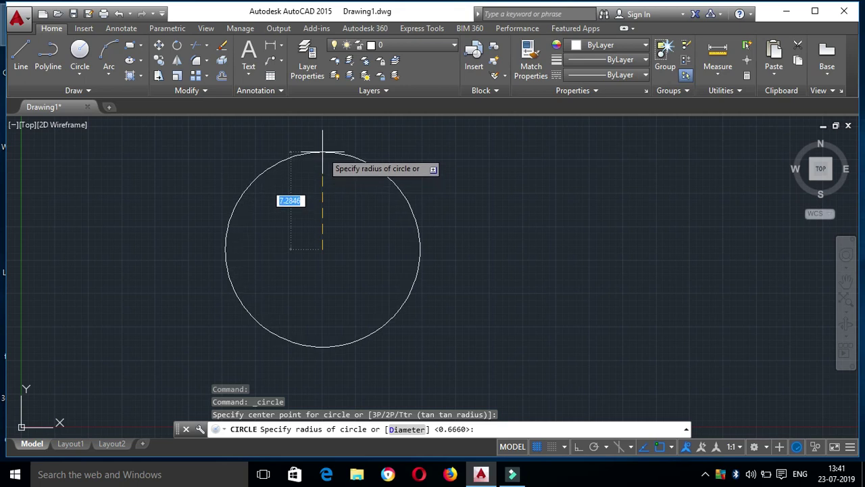
pyautogui.write('10')
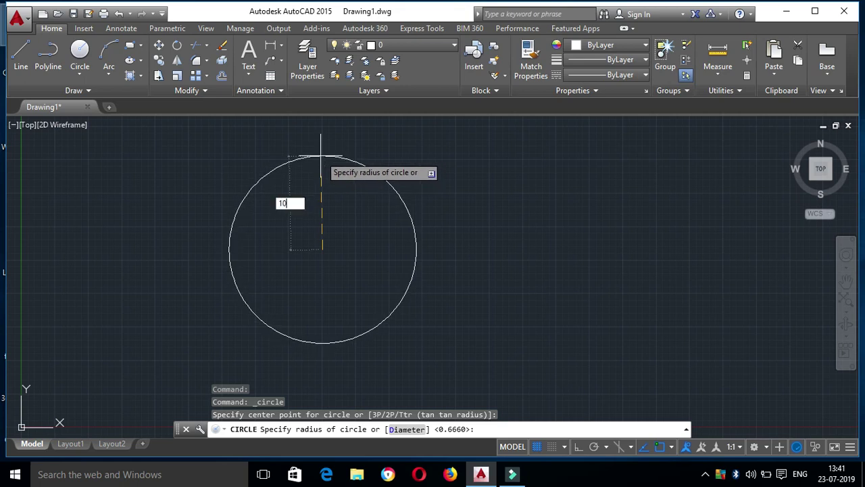
pyautogui.press('Return')
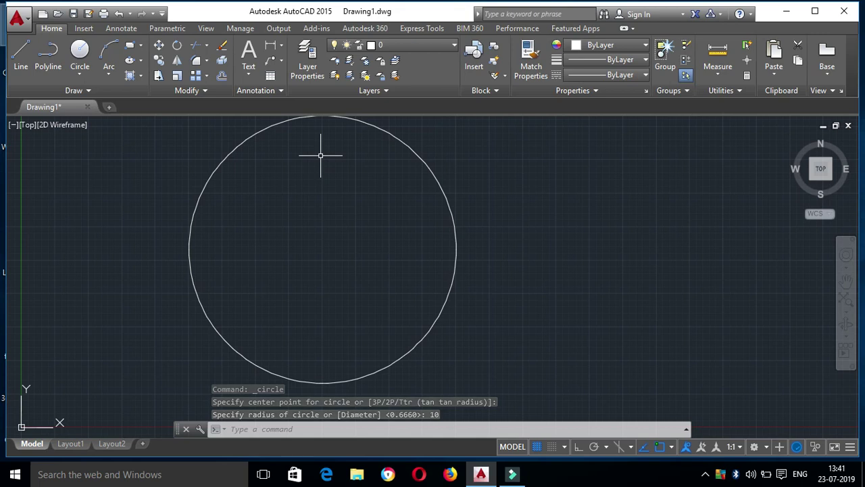
pyautogui.click(80, 75)
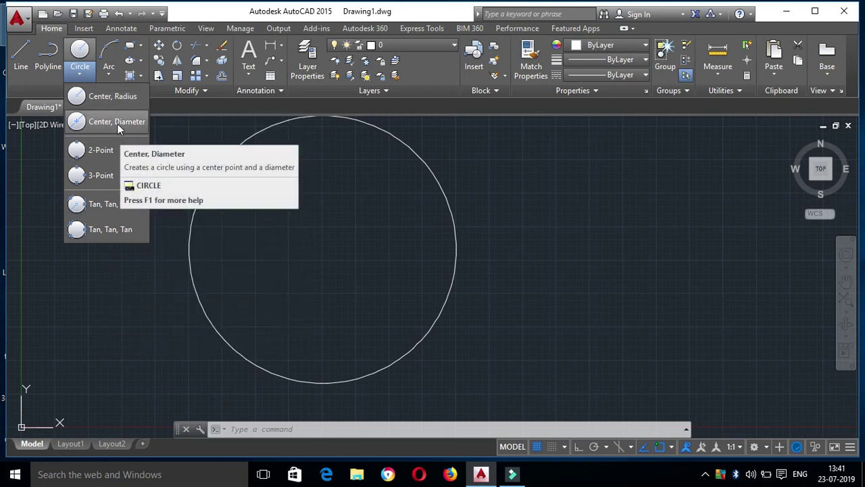
# Add a diameter-20 Center, Diameter circle right of the first, then erase both circles.
pyautogui.click(117, 124)
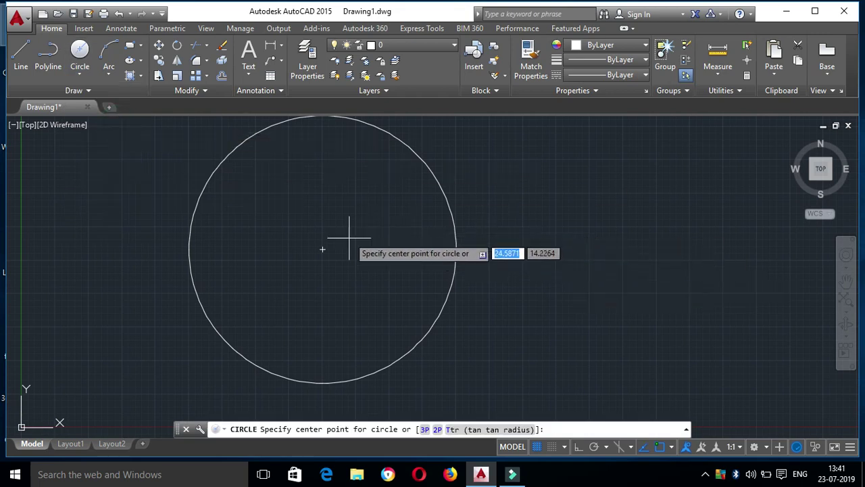
pyautogui.click(574, 249)
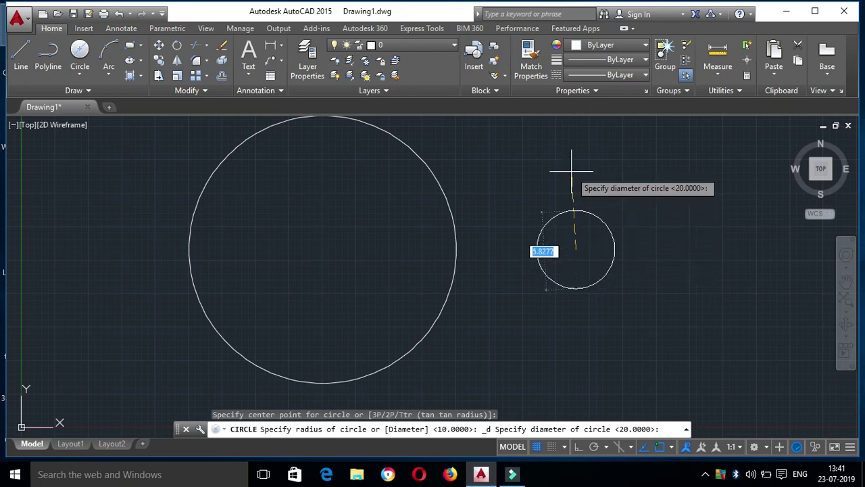
pyautogui.write('20')
pyautogui.press('Return')
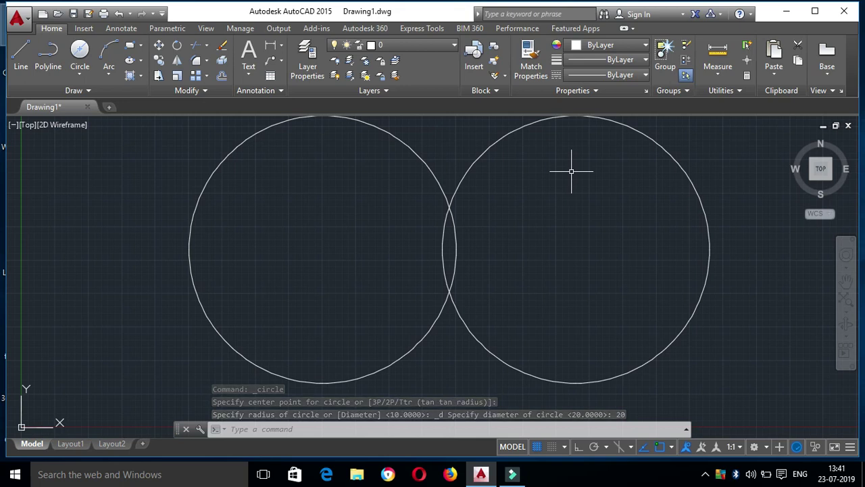
pyautogui.hotkey('ctrl', 'a')
pyautogui.press('Delete')
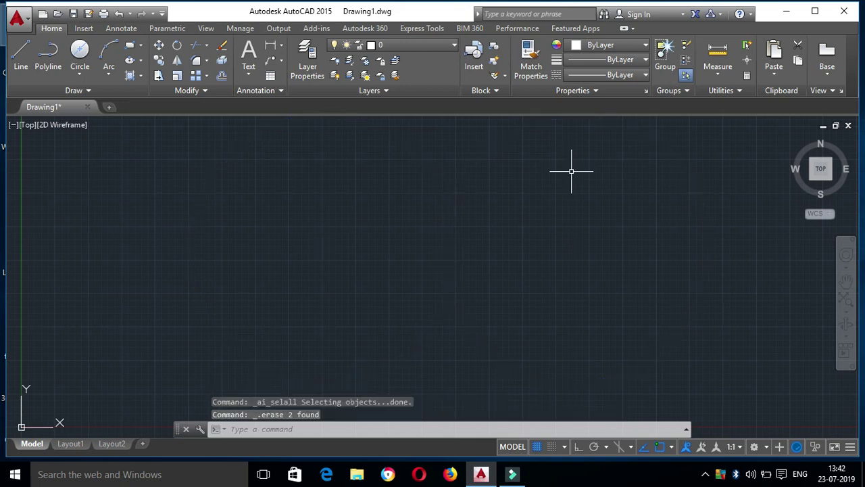
# Draw a small Center, Radius circle in the upper left by picking centre and radius.
pyautogui.click(79, 75)
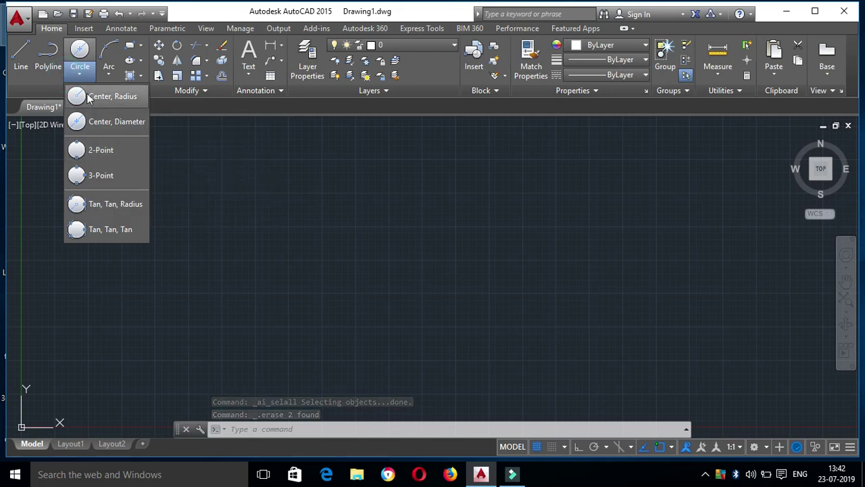
pyautogui.click(101, 96)
pyautogui.click(245, 222)
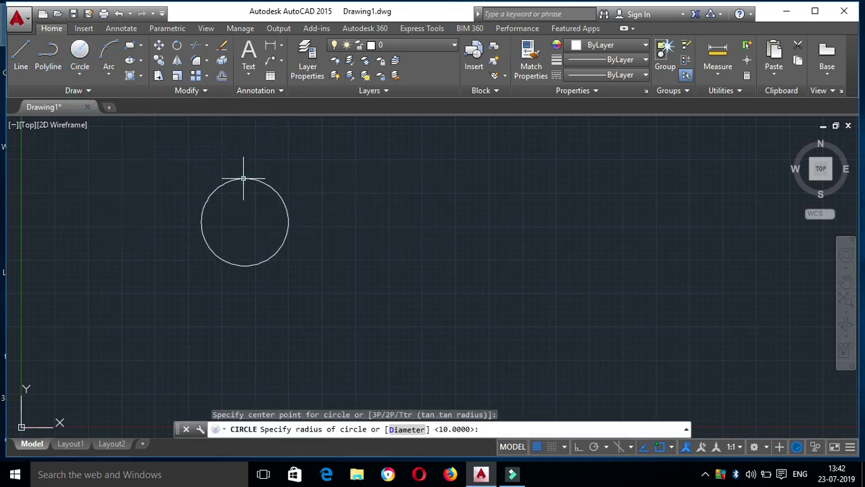
pyautogui.click(244, 179)
# Draw a second, slightly smaller Center, Radius circle to its right.
pyautogui.click(80, 51)
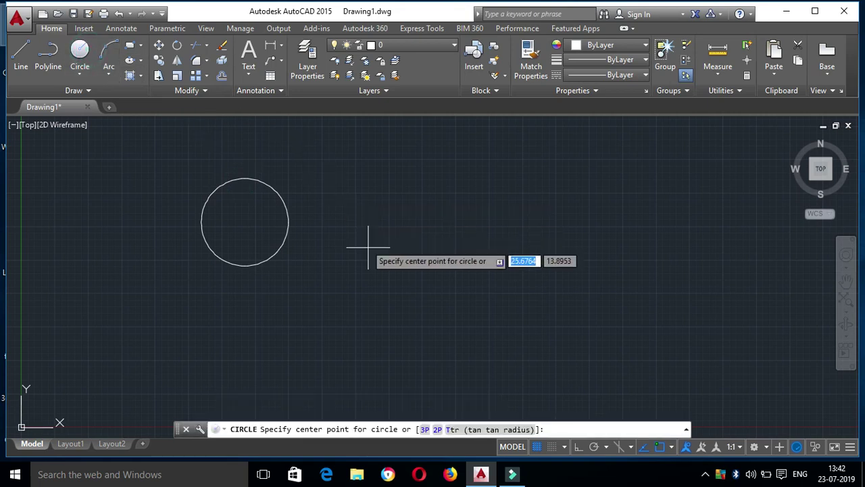
pyautogui.click(363, 213)
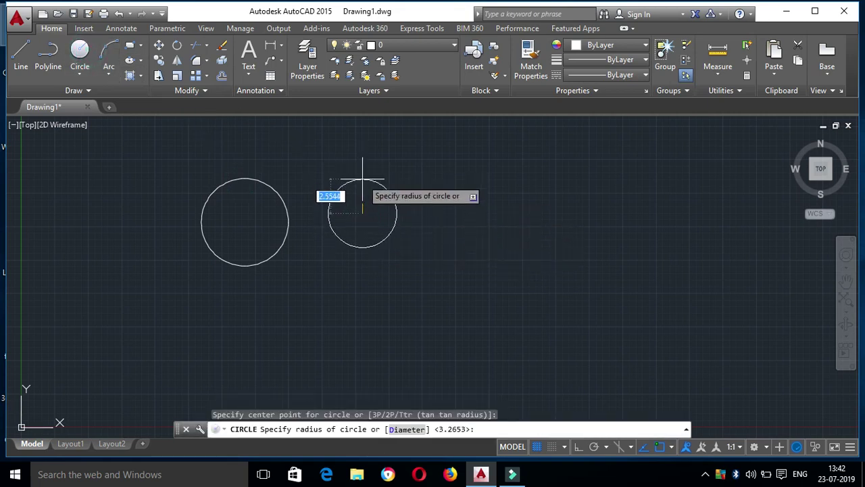
pyautogui.click(362, 179)
pyautogui.click(84, 78)
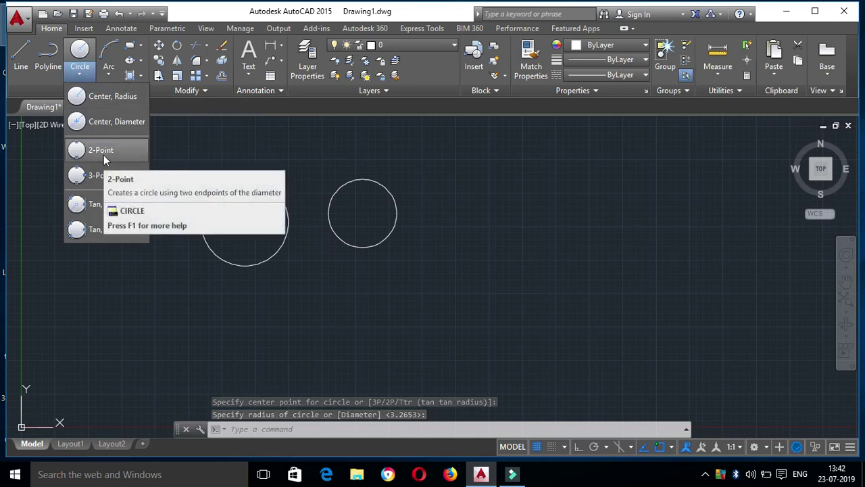
# Draw a 2-Point circle whose diameter spans from the left circle's edge to the right circle's.
pyautogui.click(103, 152)
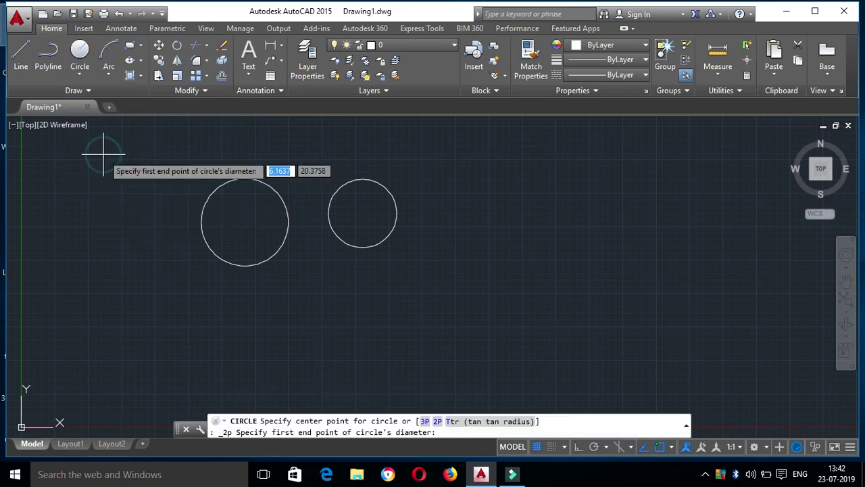
pyautogui.click(287, 222)
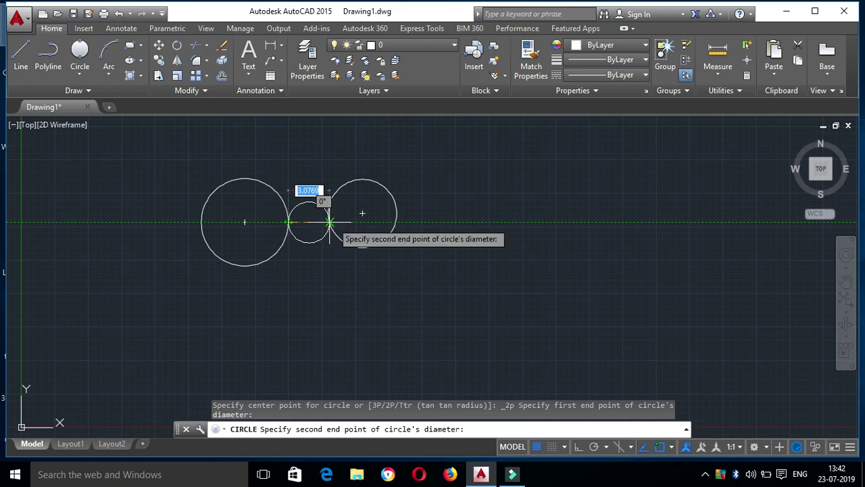
pyautogui.click(330, 222)
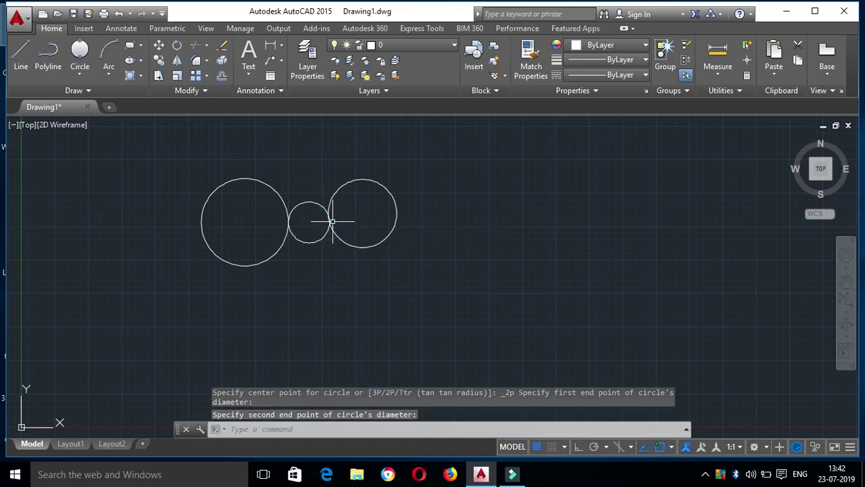
pyautogui.click(86, 75)
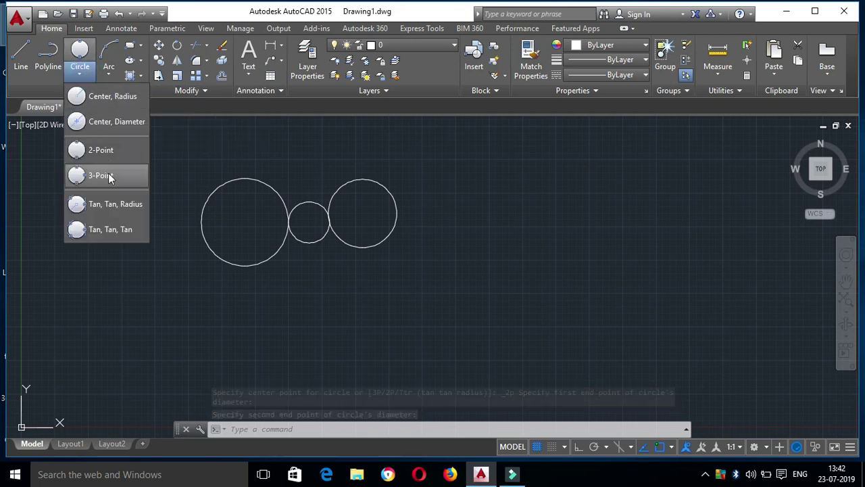
# Draw a 3-Point circle above the row through the left, small middle and right circles.
pyautogui.click(110, 177)
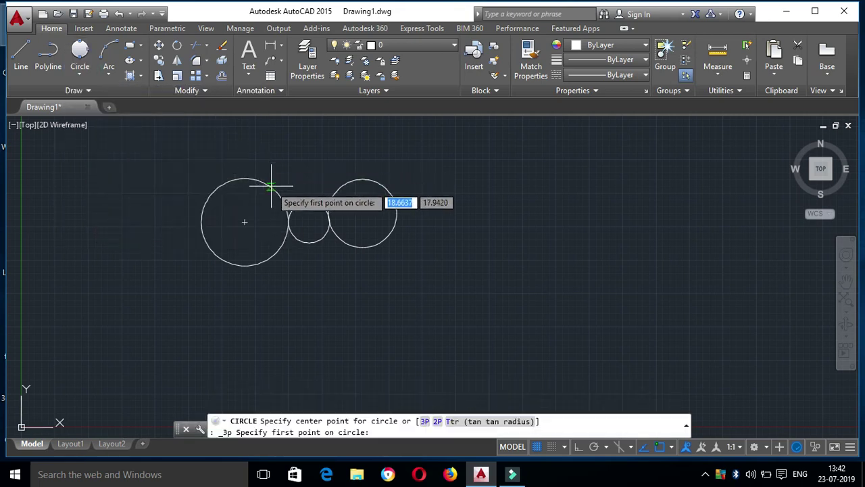
pyautogui.click(271, 185)
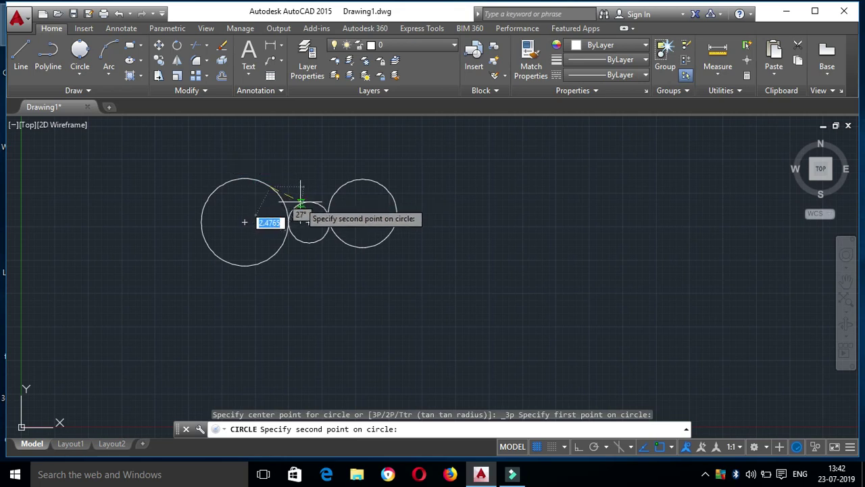
pyautogui.click(308, 222)
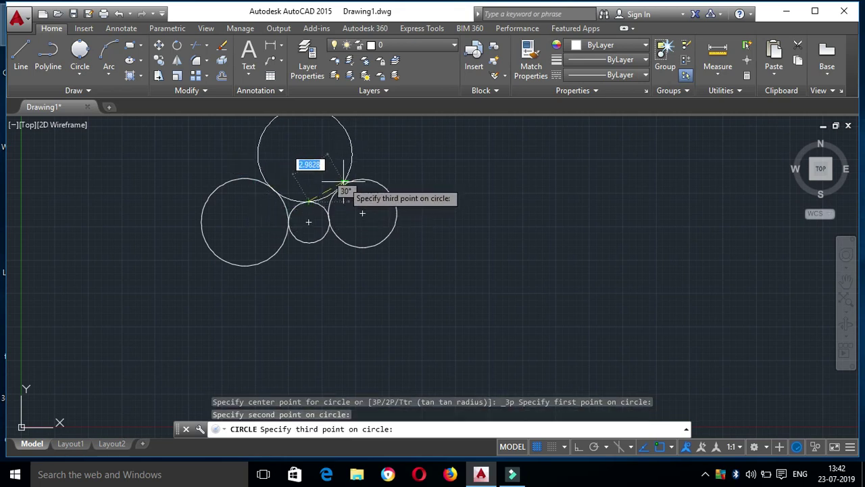
pyautogui.click(343, 182)
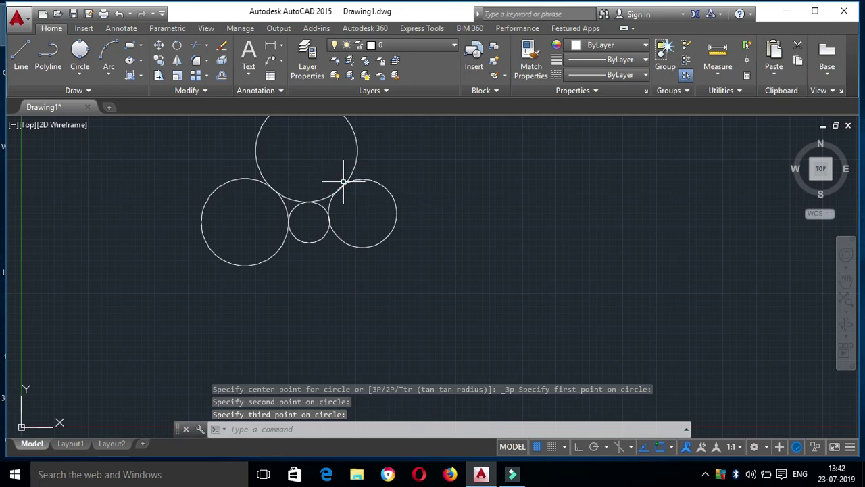
pyautogui.click(79, 75)
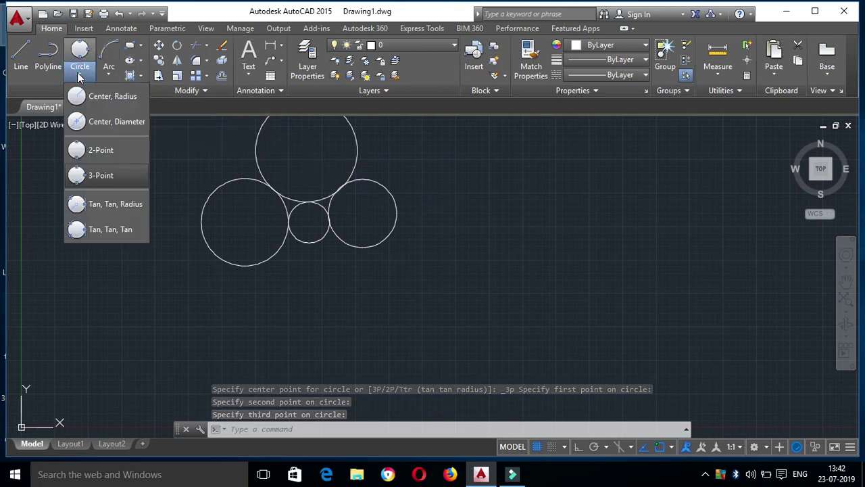
# Draw a radius-10 Tan, Tan, Radius circle tangent to the left and small middle circles.
pyautogui.click(132, 205)
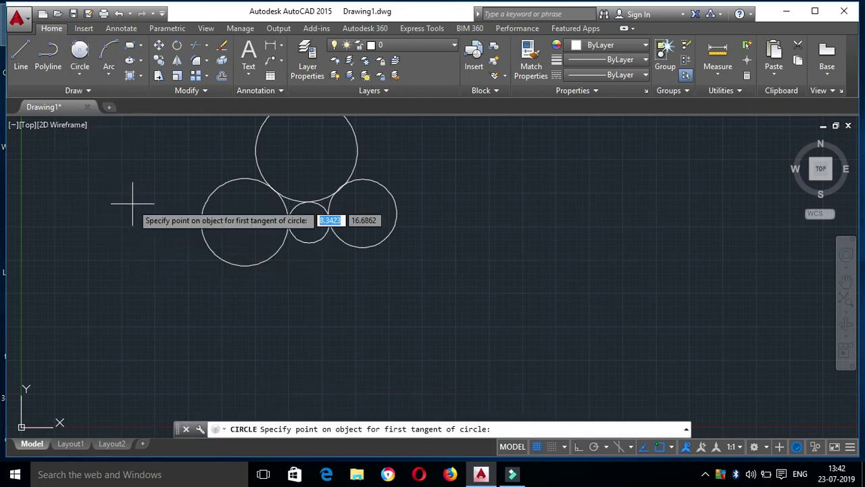
pyautogui.click(264, 258)
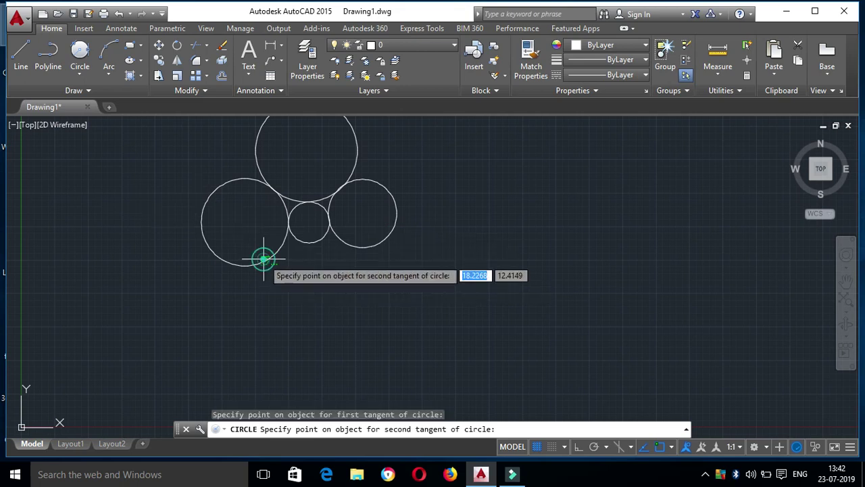
pyautogui.click(310, 240)
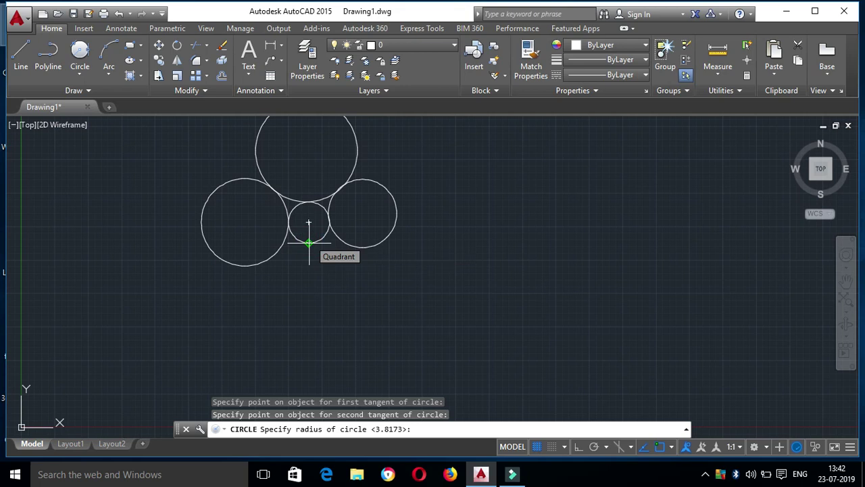
pyautogui.write('10')
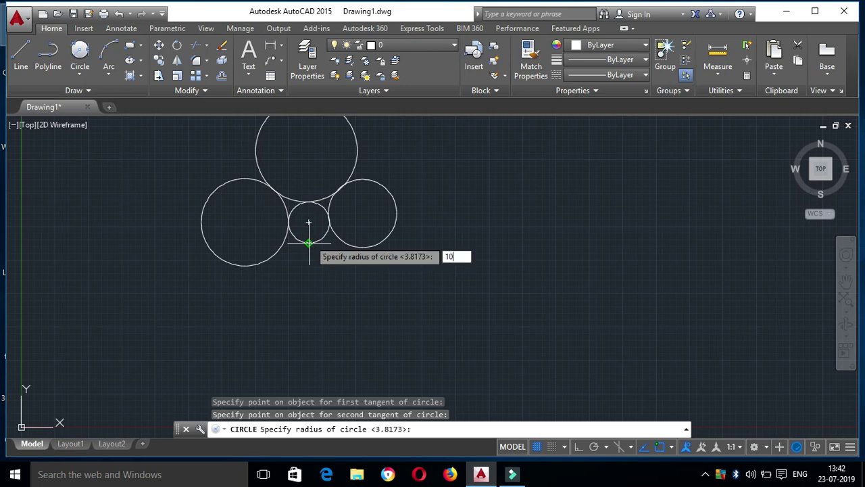
pyautogui.press('Return')
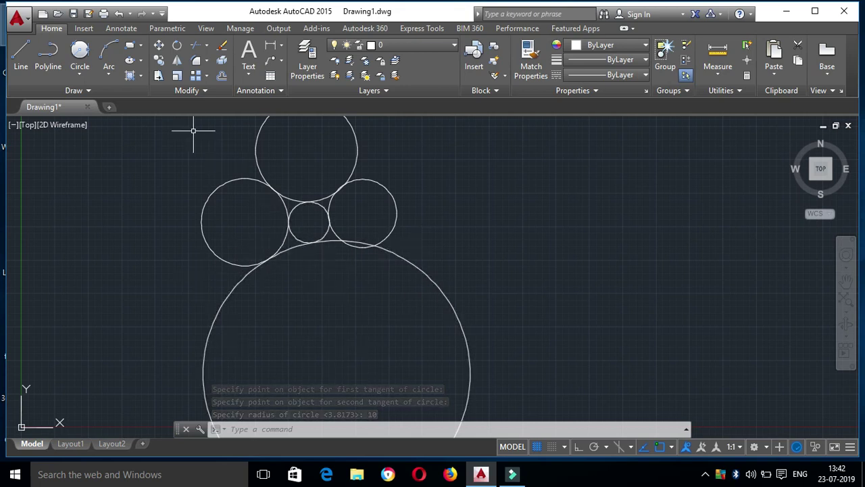
pyautogui.click(79, 75)
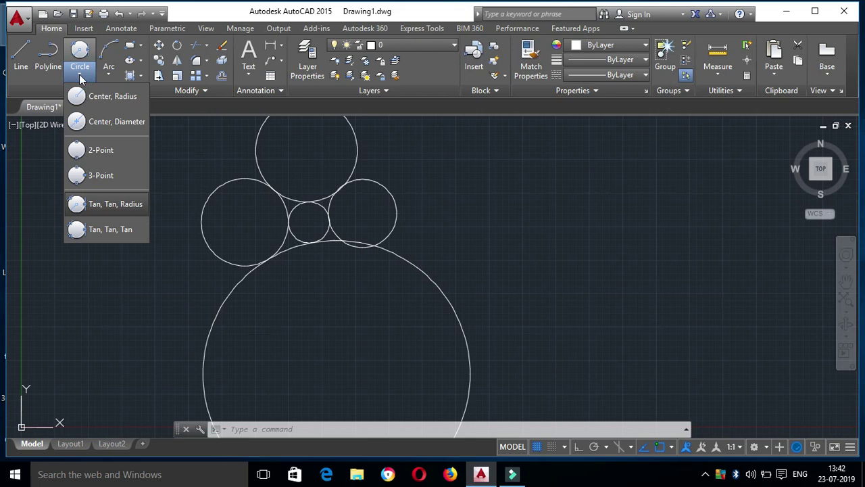
# Fit a tiny Tan, Tan, Tan circle tangent to the left, top and small middle circles.
pyautogui.click(118, 220)
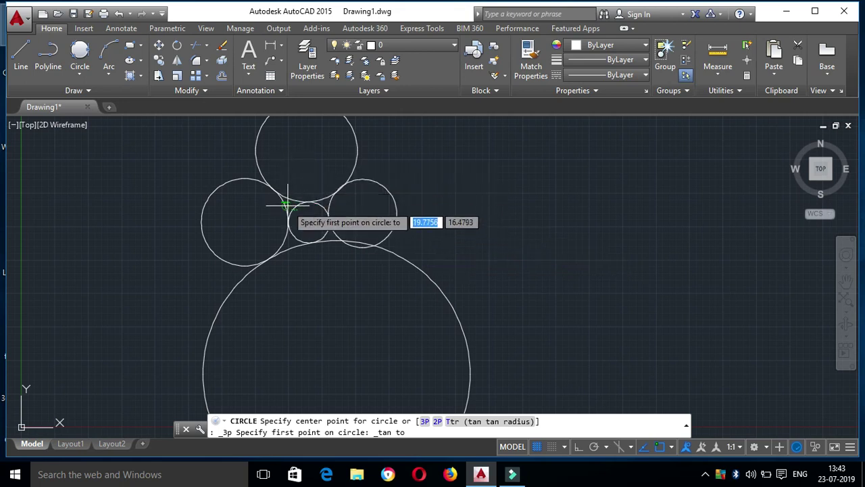
pyautogui.click(286, 204)
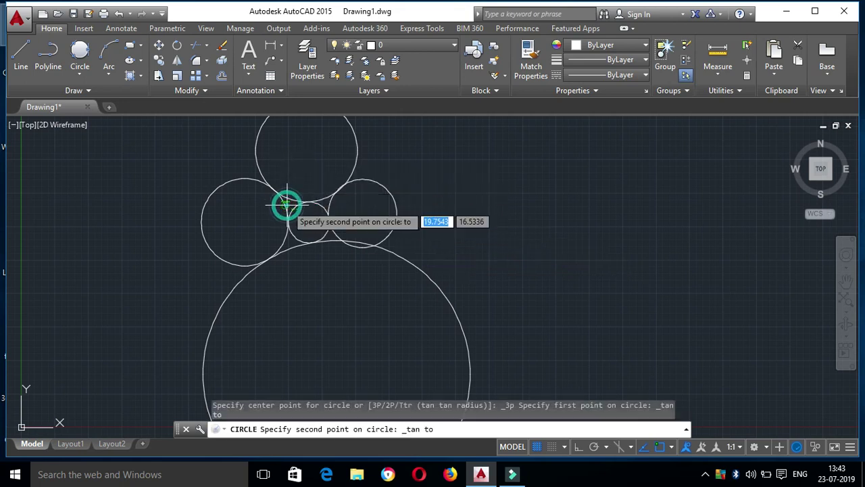
pyautogui.click(289, 199)
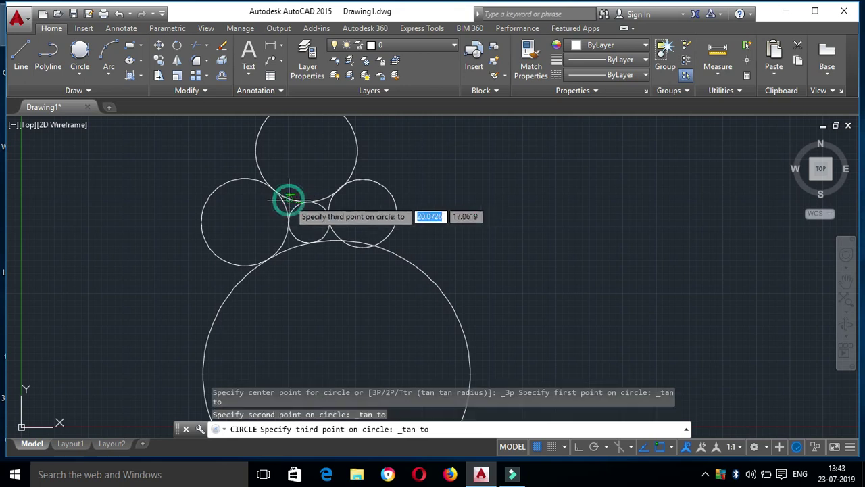
pyautogui.click(291, 206)
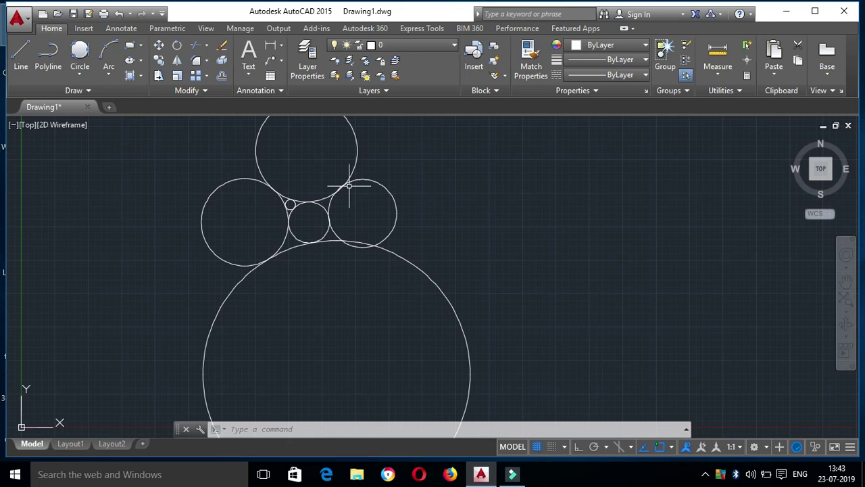
pyautogui.click(68, 71)
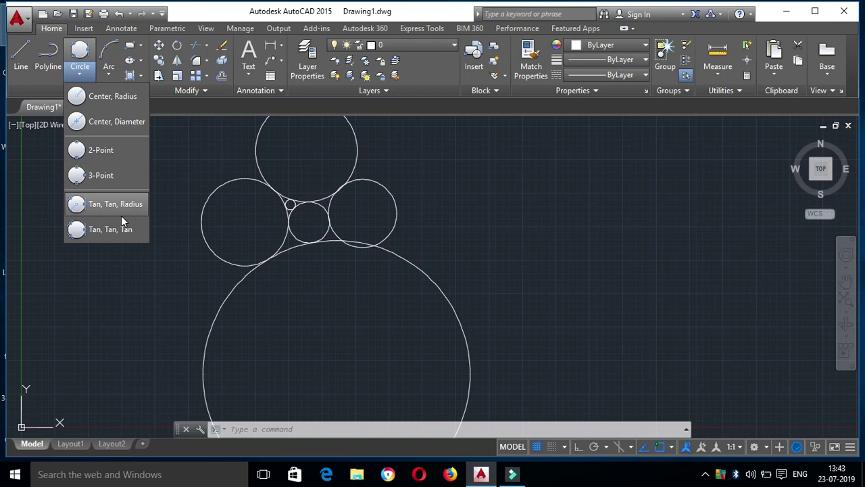
pyautogui.click(437, 174)
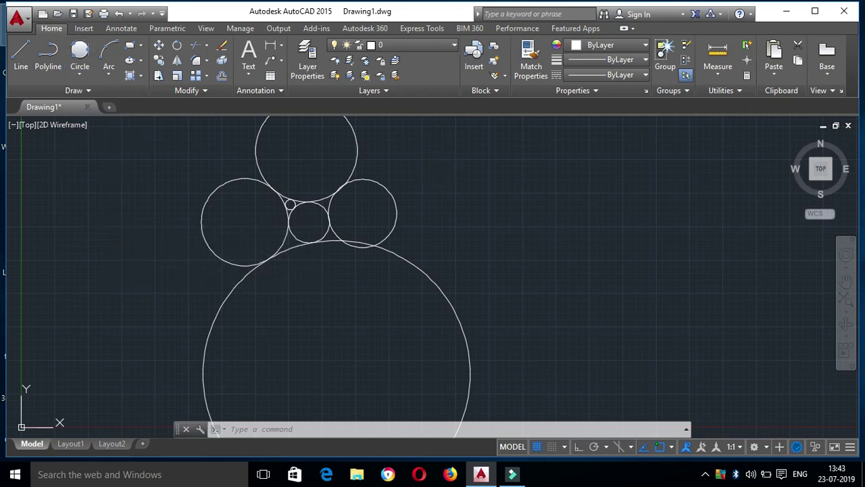